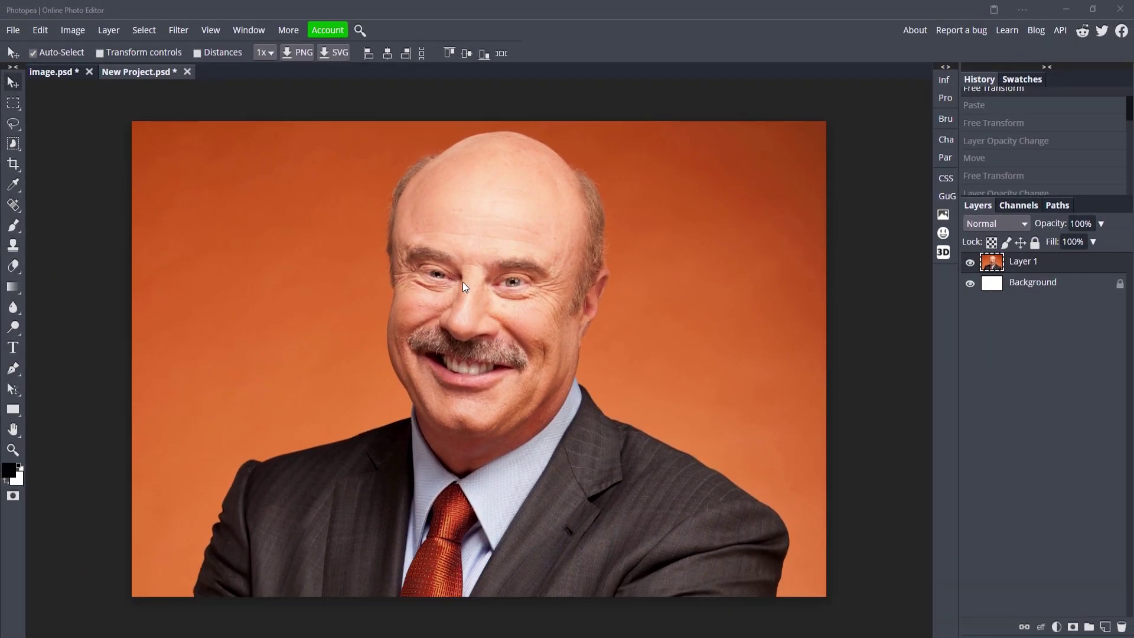
# Restore the pasted second photo, enlarge it, set it to 51% opacity and centre it over the portrait
pyautogui.click(1013, 108)
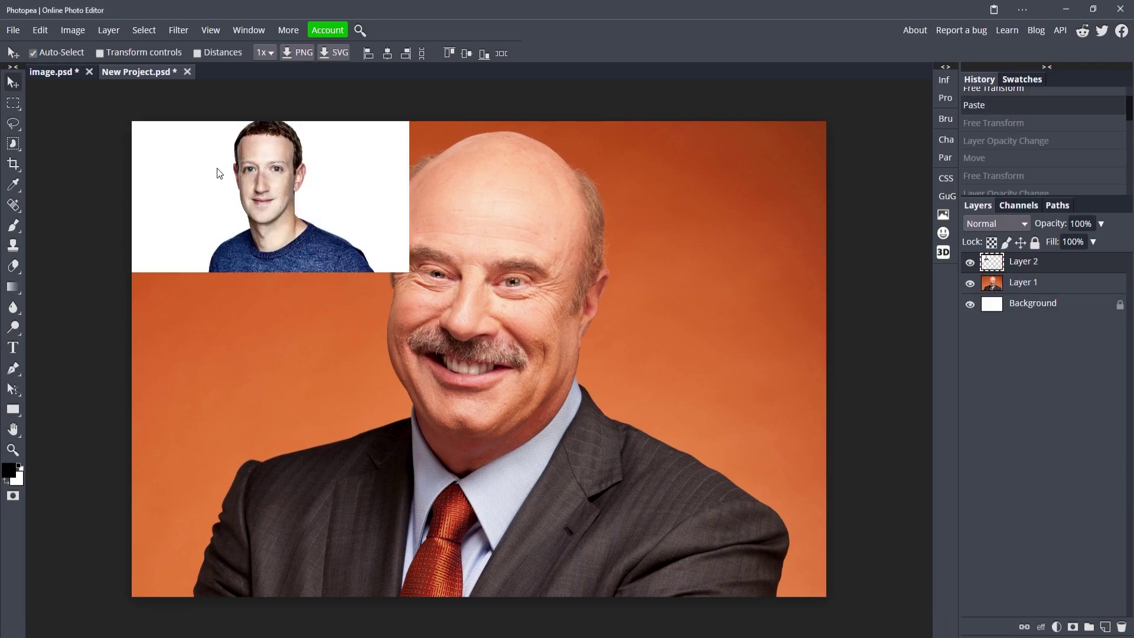
pyautogui.moveTo(256, 180)
pyautogui.mouseDown()
pyautogui.moveTo(331, 224)
pyautogui.moveTo(275, 229)
pyautogui.moveTo(246, 198)
pyautogui.mouseUp()
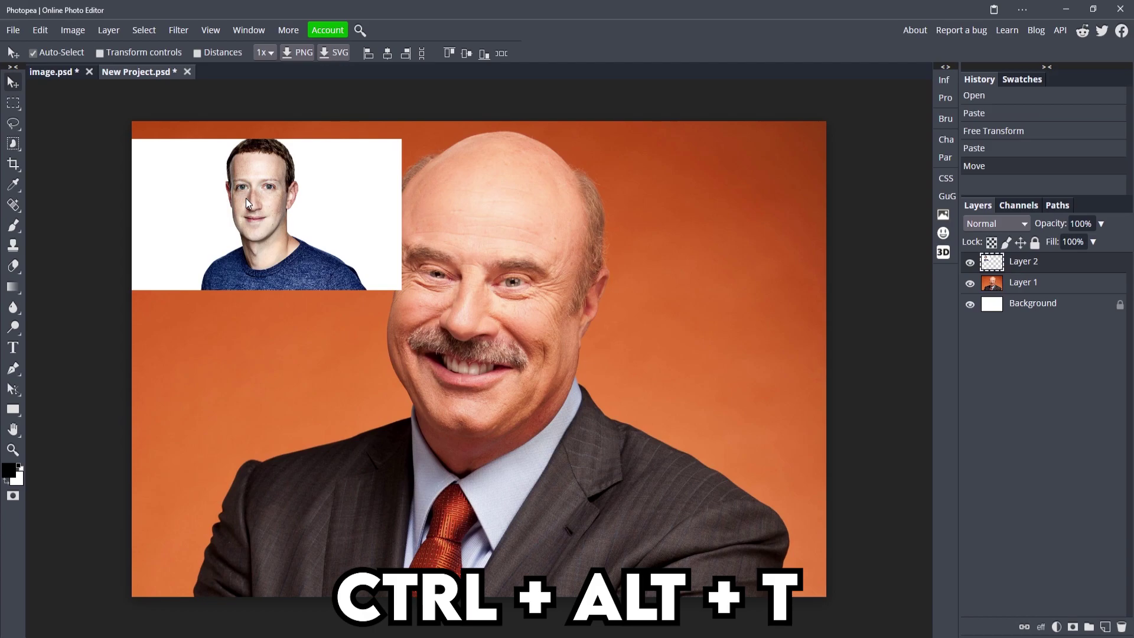
pyautogui.hotkey('ctrl', 'alt', 't')
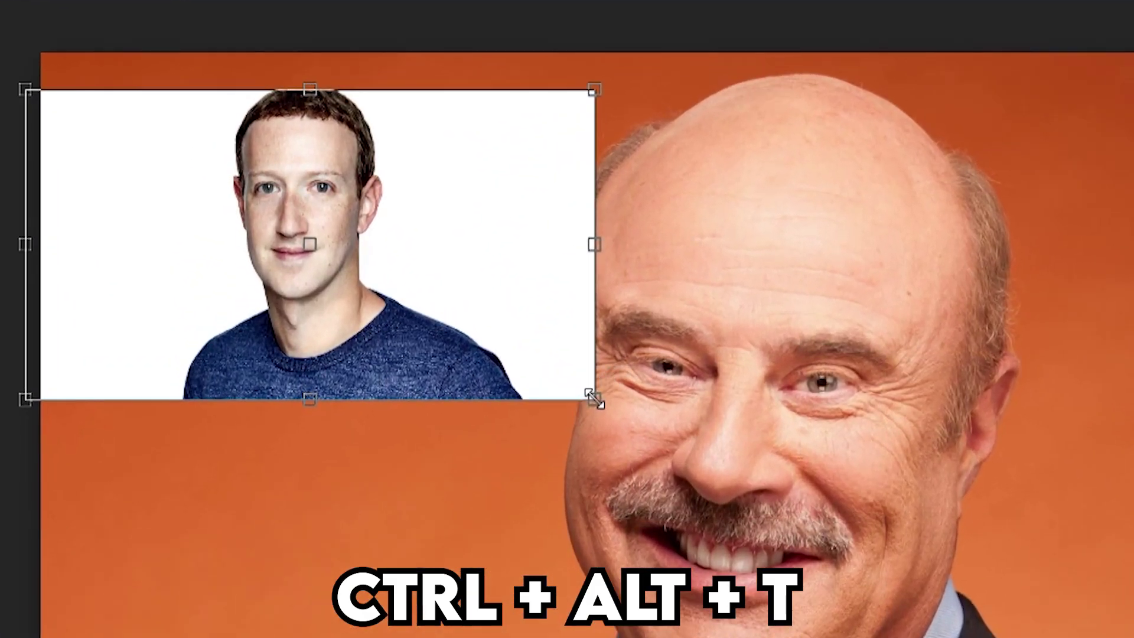
pyautogui.moveTo(594, 399); pyautogui.dragTo(961, 544)
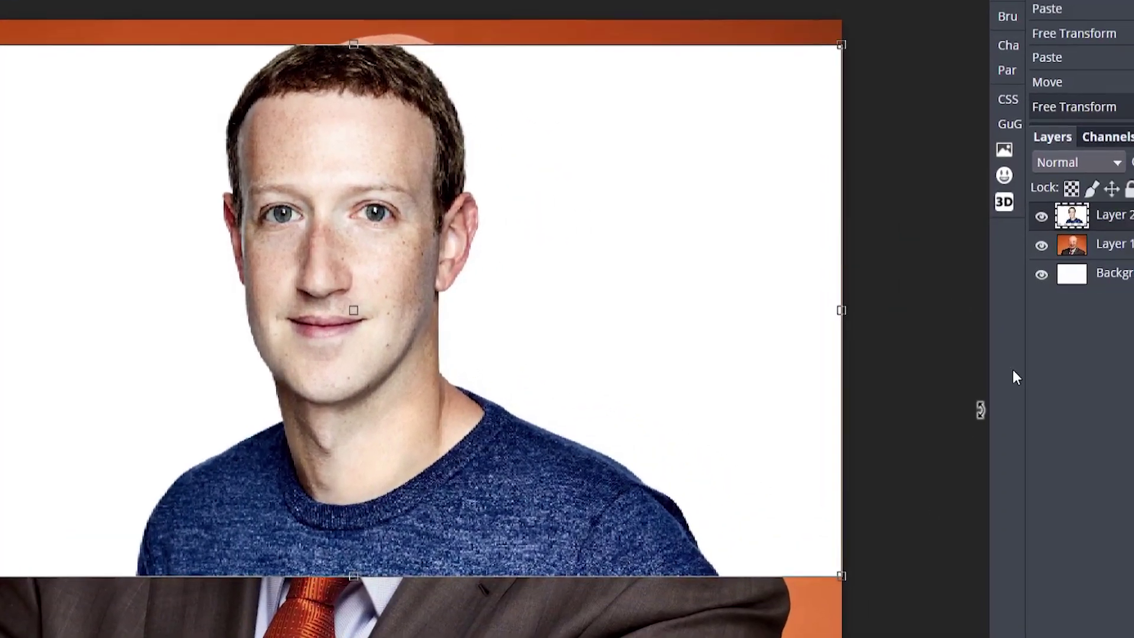
pyautogui.click(1043, 130)
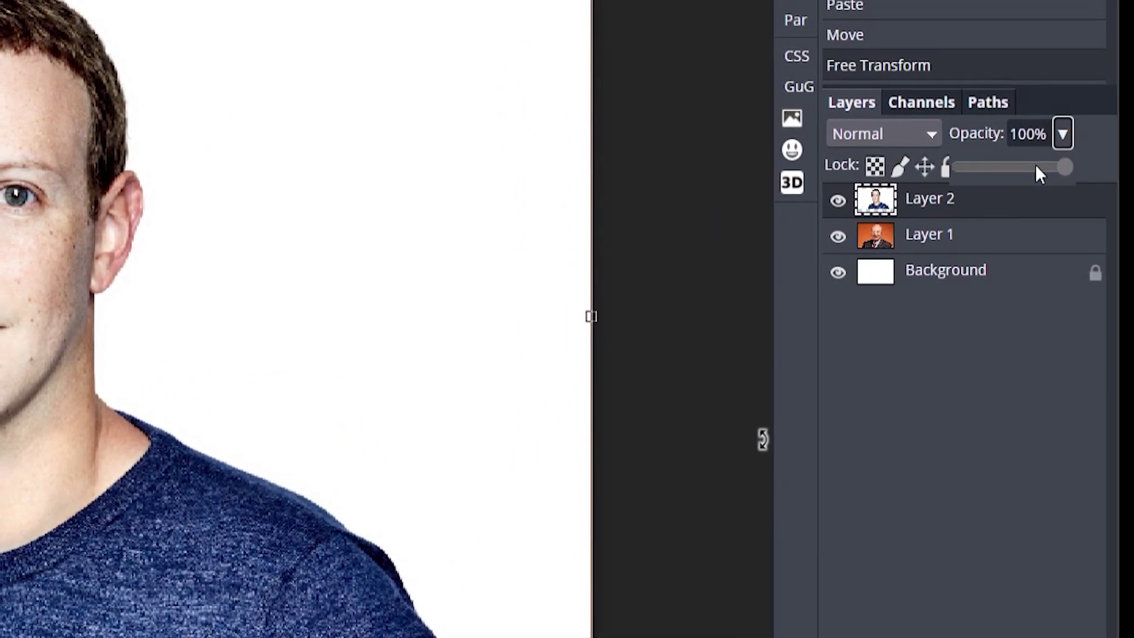
pyautogui.moveTo(1039, 173); pyautogui.dragTo(1011, 171)
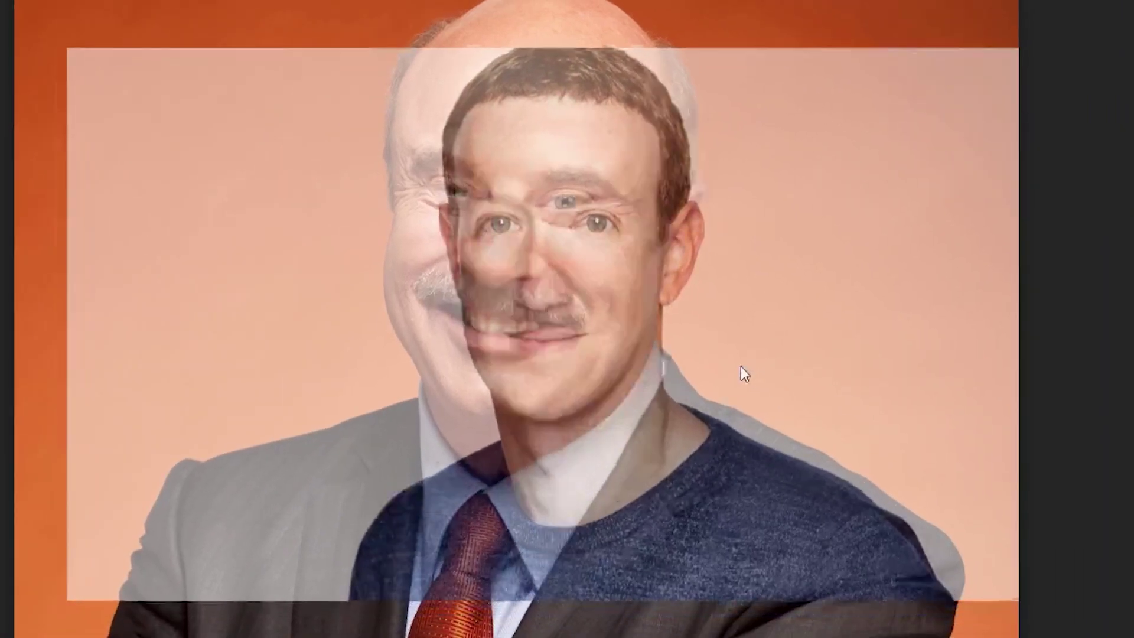
pyautogui.moveTo(741, 366); pyautogui.dragTo(598, 344)
# Rotate the photo about 9° and scale it to roughly 115% to align the faces, then restore 100% opacity
pyautogui.hotkey('ctrl', 't')
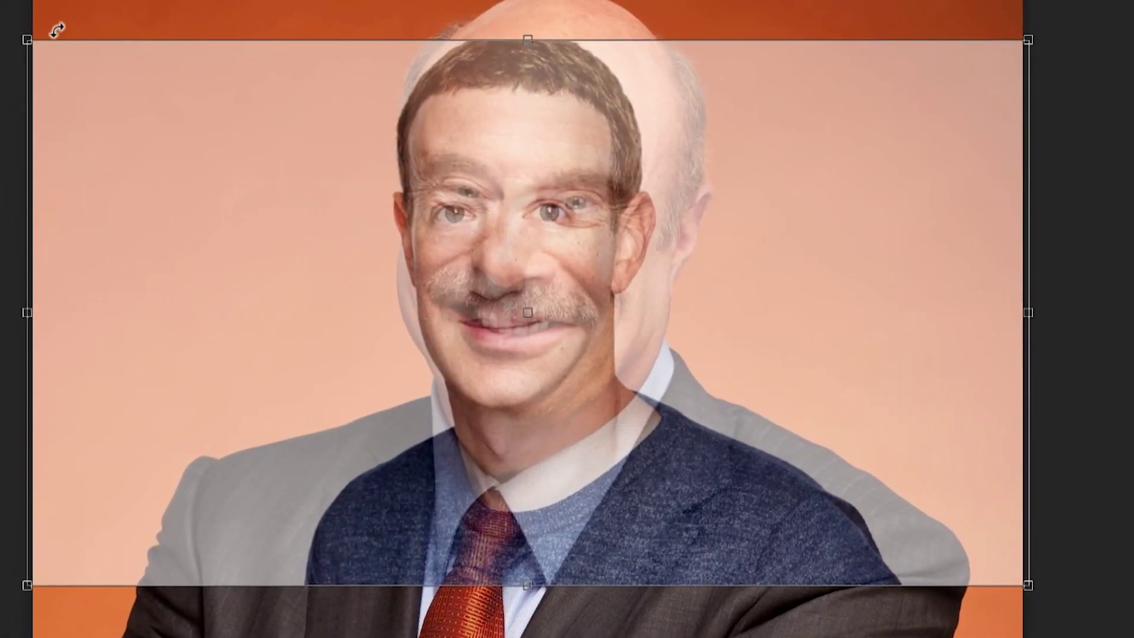
pyautogui.moveTo(57, 29); pyautogui.dragTo(0, 0)
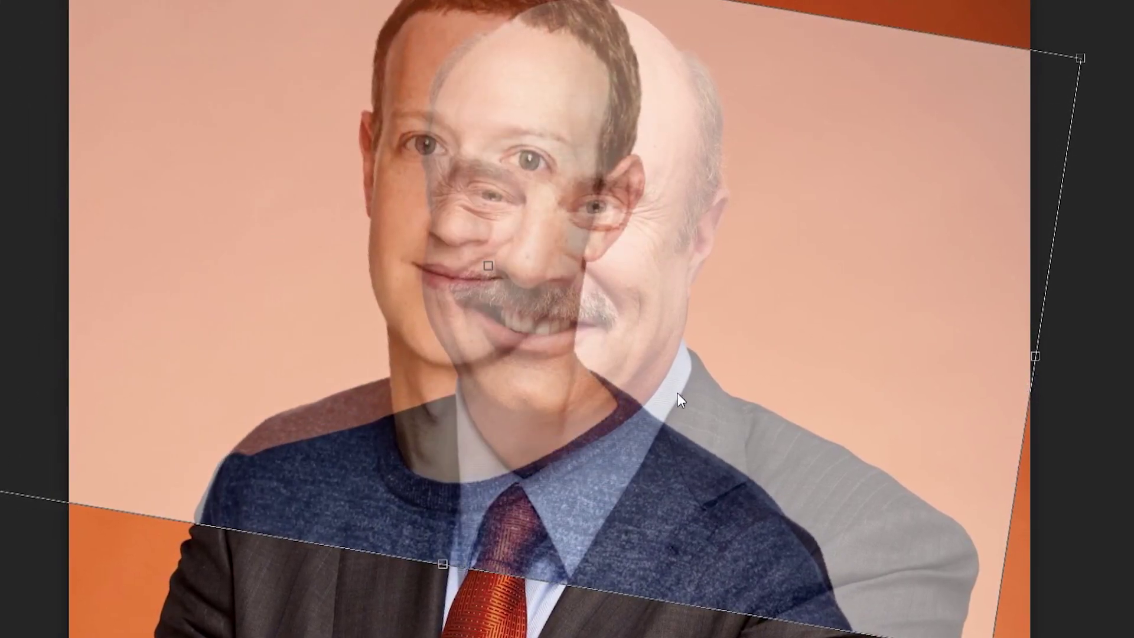
pyautogui.moveTo(988, 637); pyautogui.dragTo(1033, 637)
pyautogui.moveTo(934, 560); pyautogui.dragTo(982, 610)
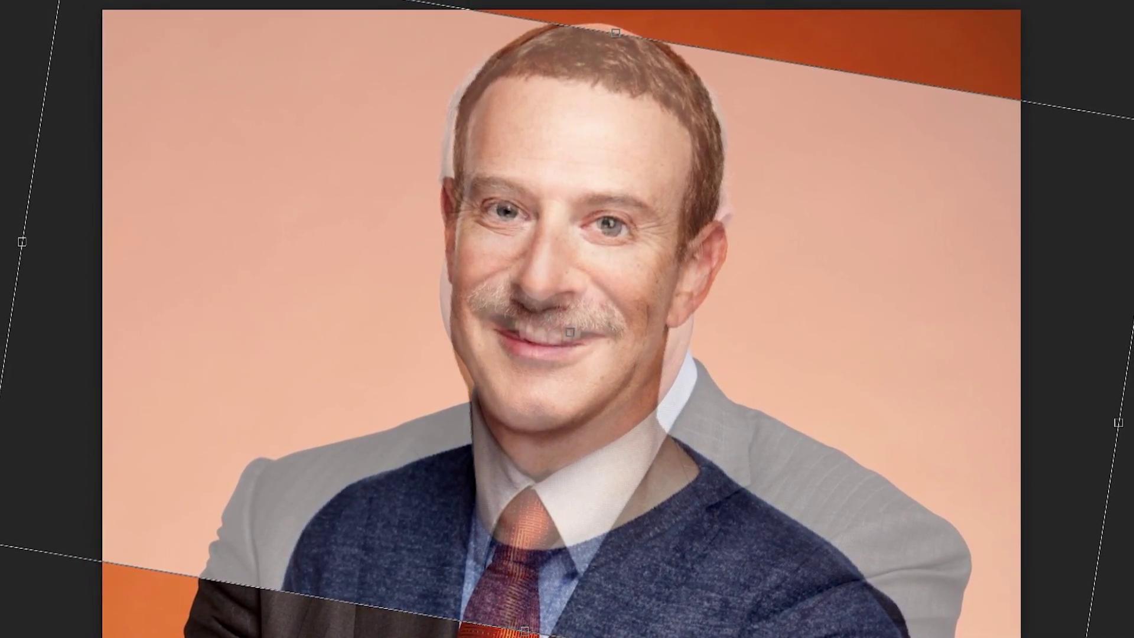
pyautogui.moveTo(1, 529); pyautogui.dragTo(41, 508)
pyautogui.moveTo(248, 481); pyautogui.dragTo(229, 484)
pyautogui.moveTo(493, 526); pyautogui.dragTo(496, 525)
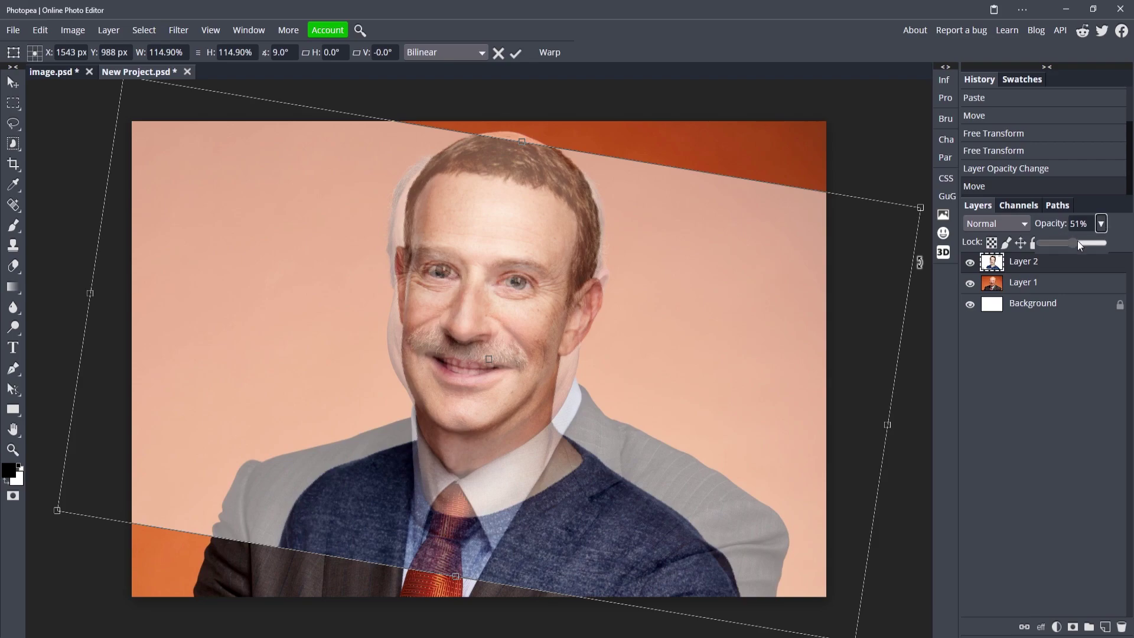
pyautogui.moveTo(1077, 240); pyautogui.dragTo(1102, 241)
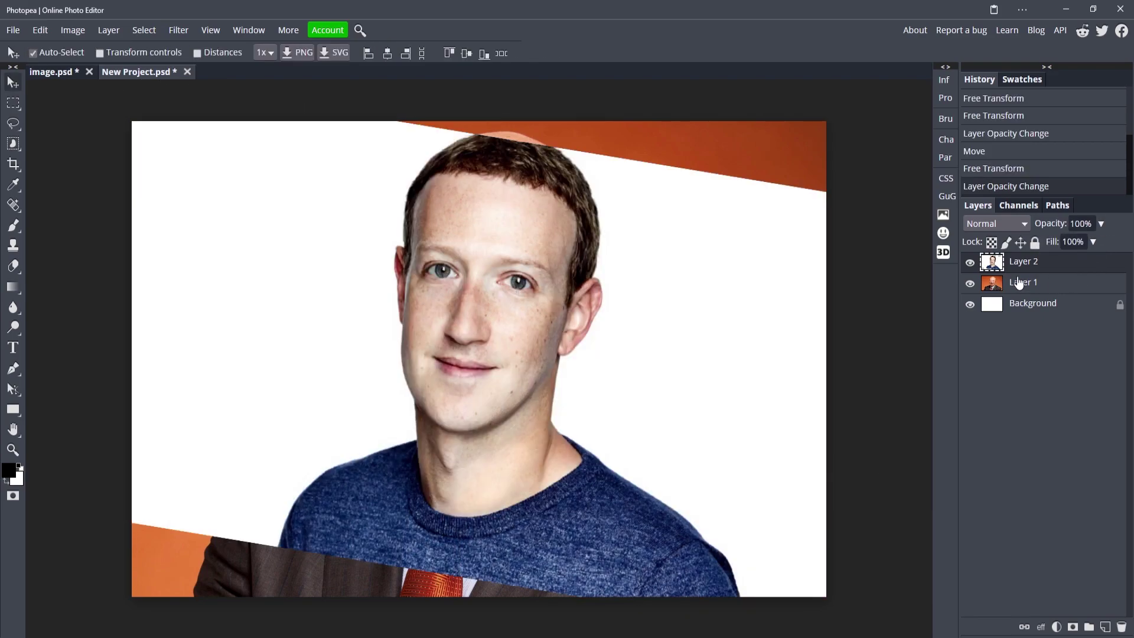
# Lasso-select the second man's face and paste it onto a new layer
pyautogui.click(14, 124)
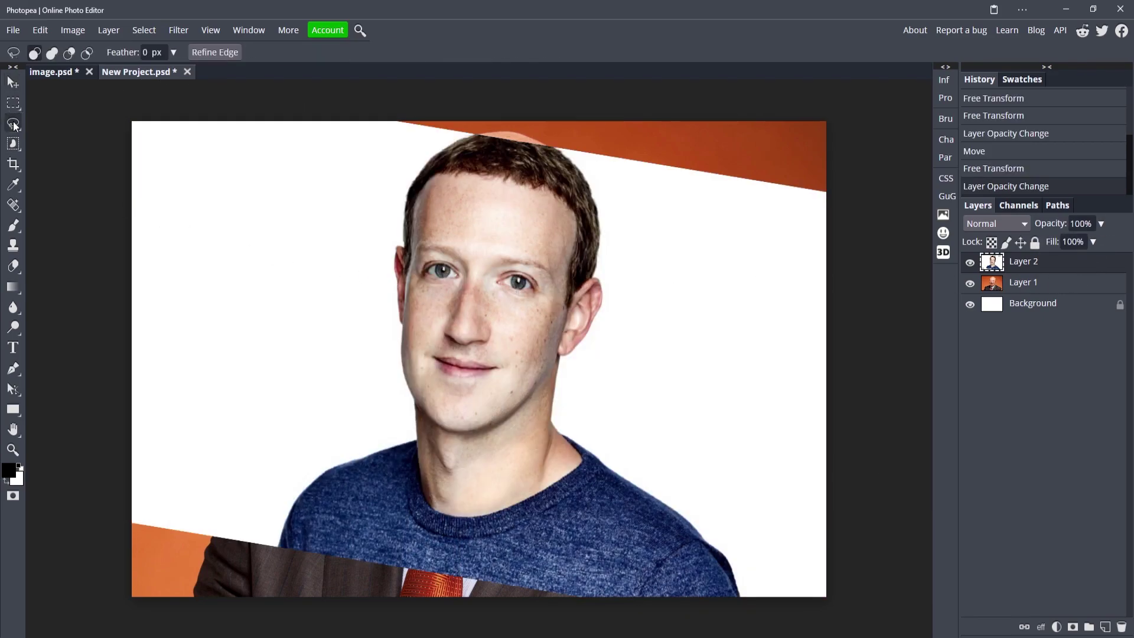
pyautogui.click(13, 129)
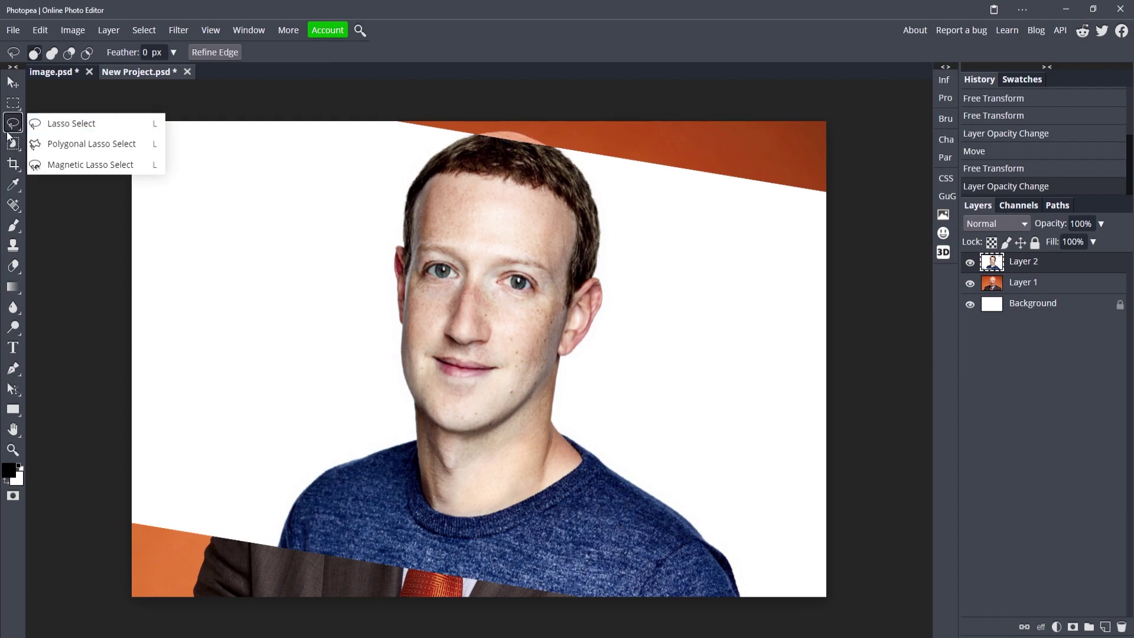
pyautogui.click(103, 129)
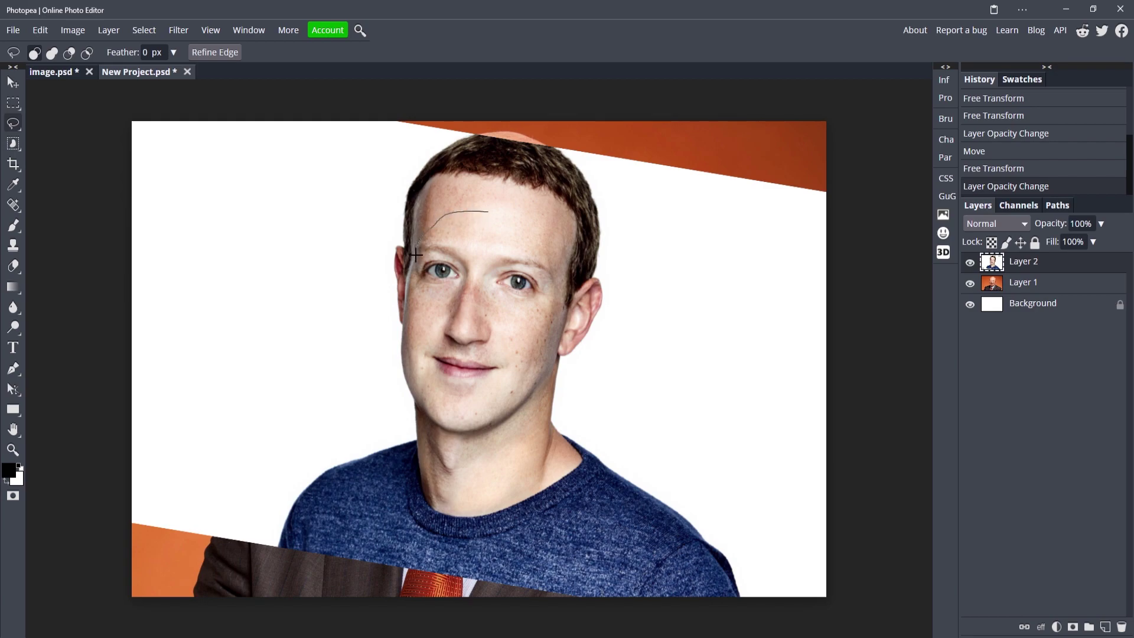
pyautogui.moveTo(416, 316); pyautogui.dragTo(420, 314)
pyautogui.hotkey('ctrl', 'z')
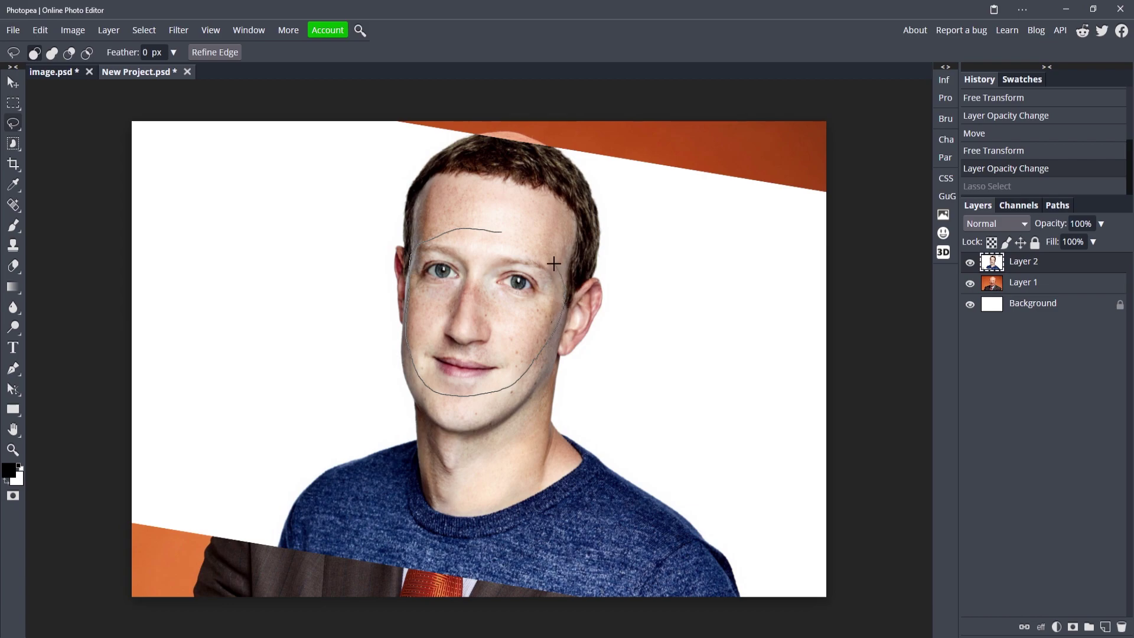
pyautogui.moveTo(498, 230); pyautogui.dragTo(498, 232)
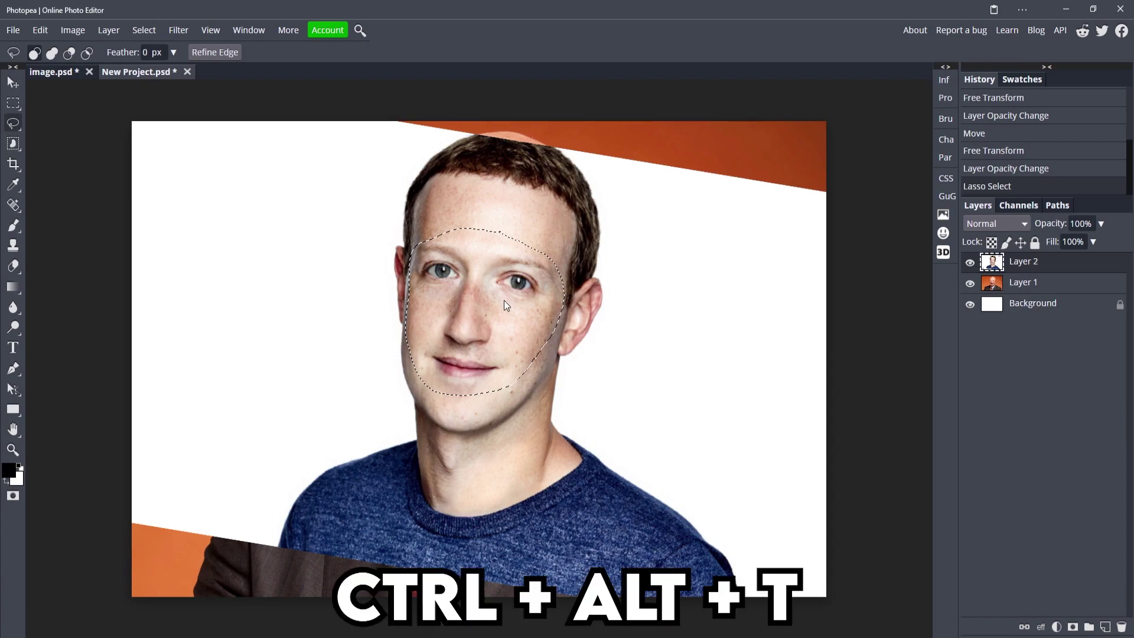
pyautogui.hotkey('ctrl', 'c')
pyautogui.hotkey('ctrl', 'v')
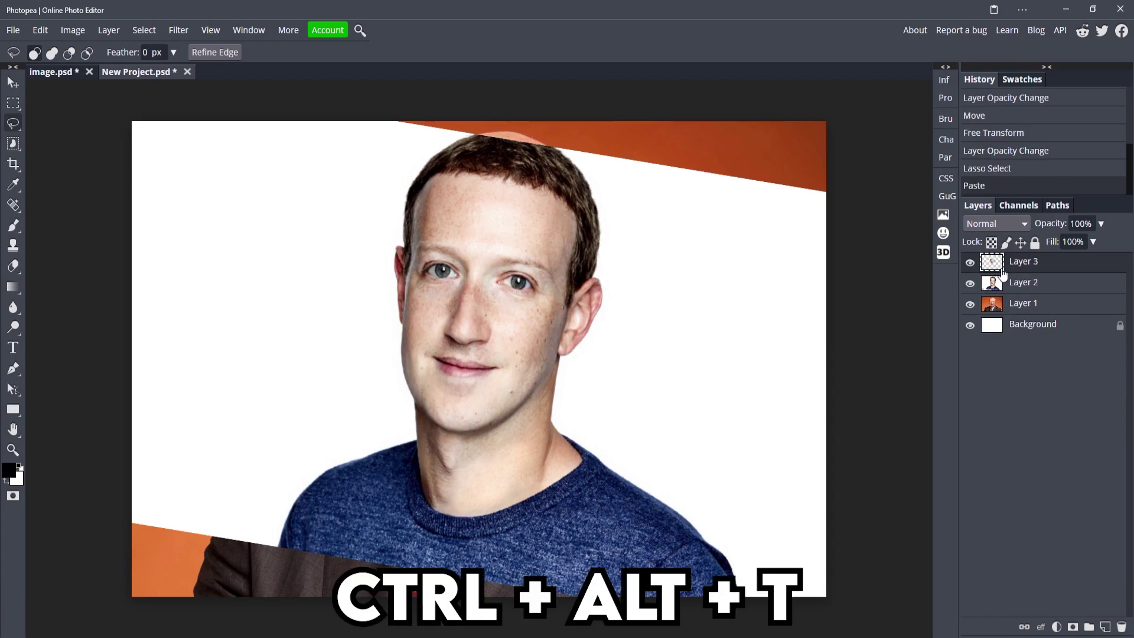
# Delete the full second-photo Layer 2 and bring up face Layer 3's layer options
pyautogui.click(1025, 283)
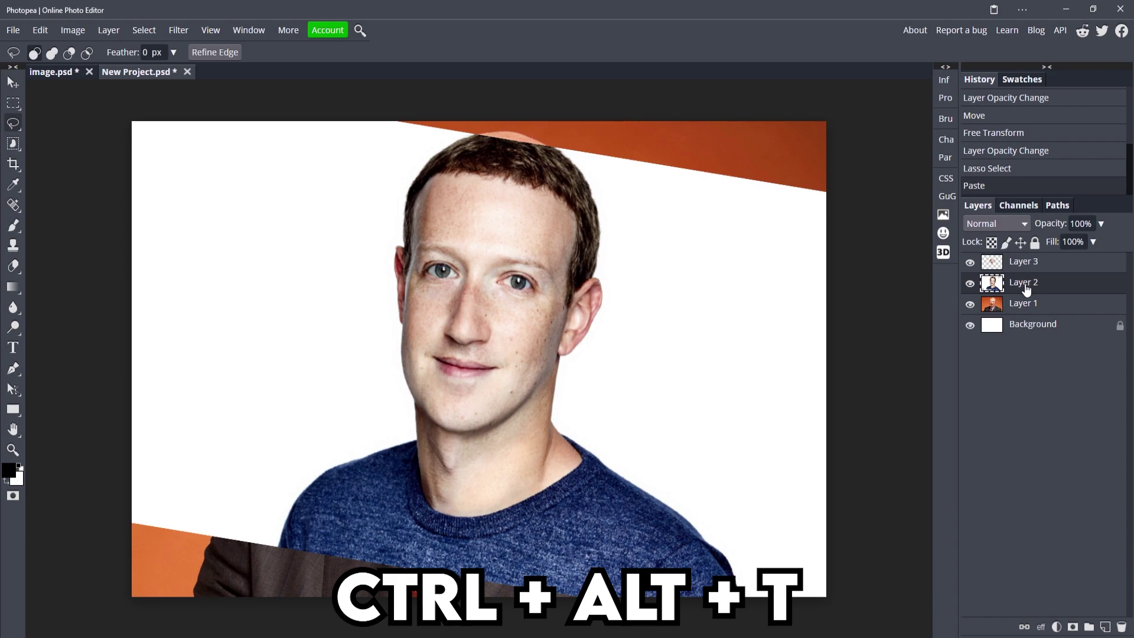
pyautogui.press('Delete')
pyautogui.click(1003, 263)
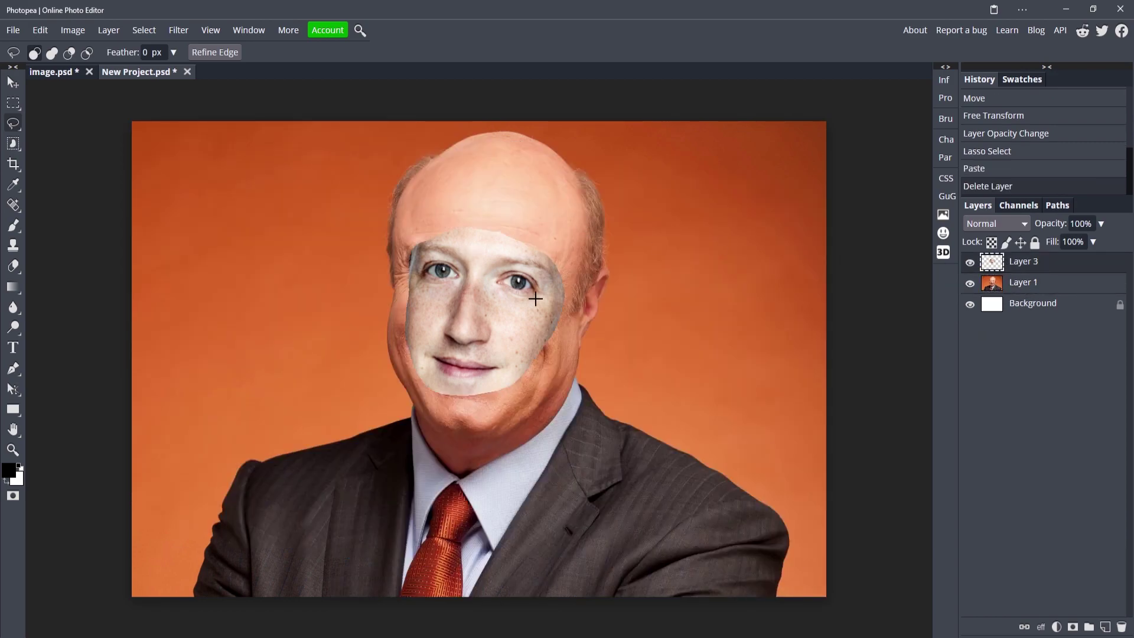
pyautogui.press('v')
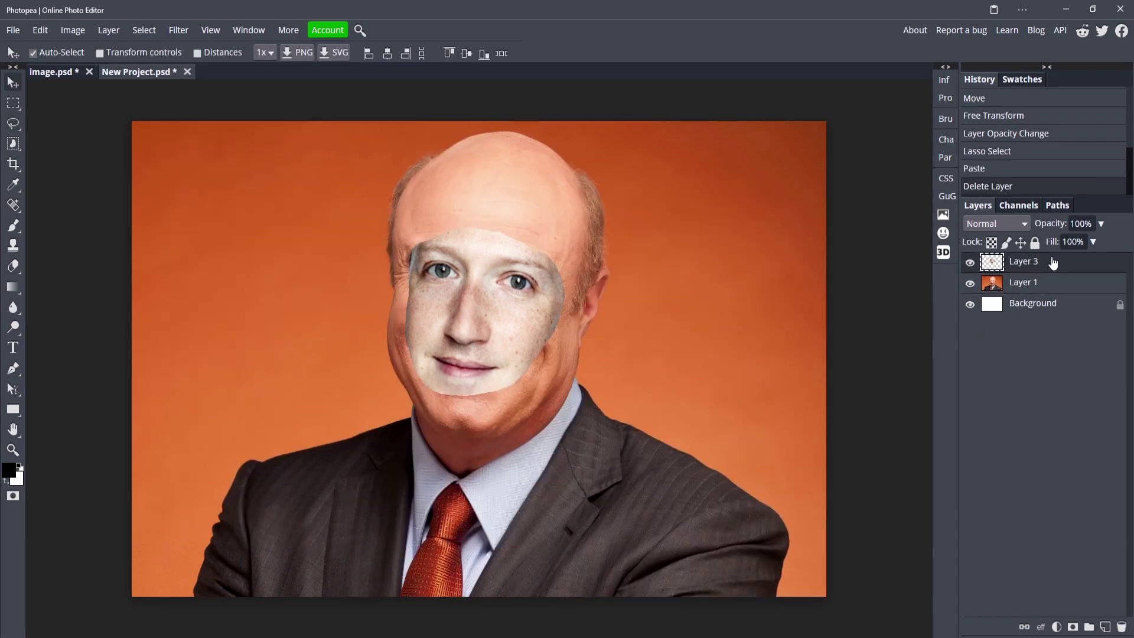
pyautogui.rightClick(1033, 265)
pyautogui.click(1070, 265)
pyautogui.rightClick(1004, 262)
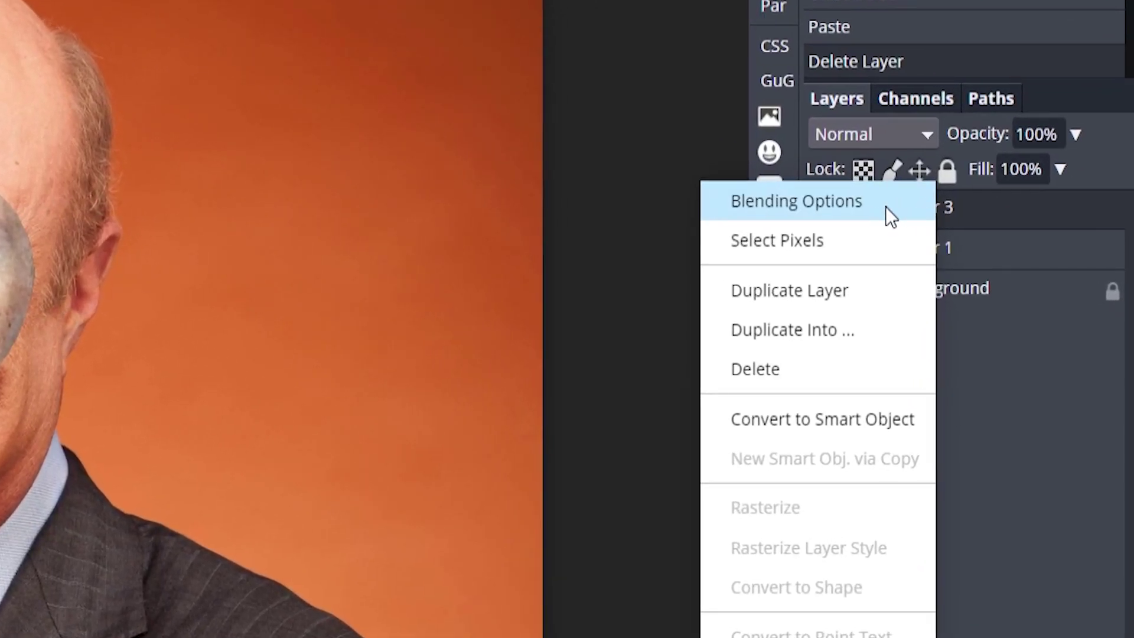
# Invert the selection and expand it by 6 px
pyautogui.click(820, 253)
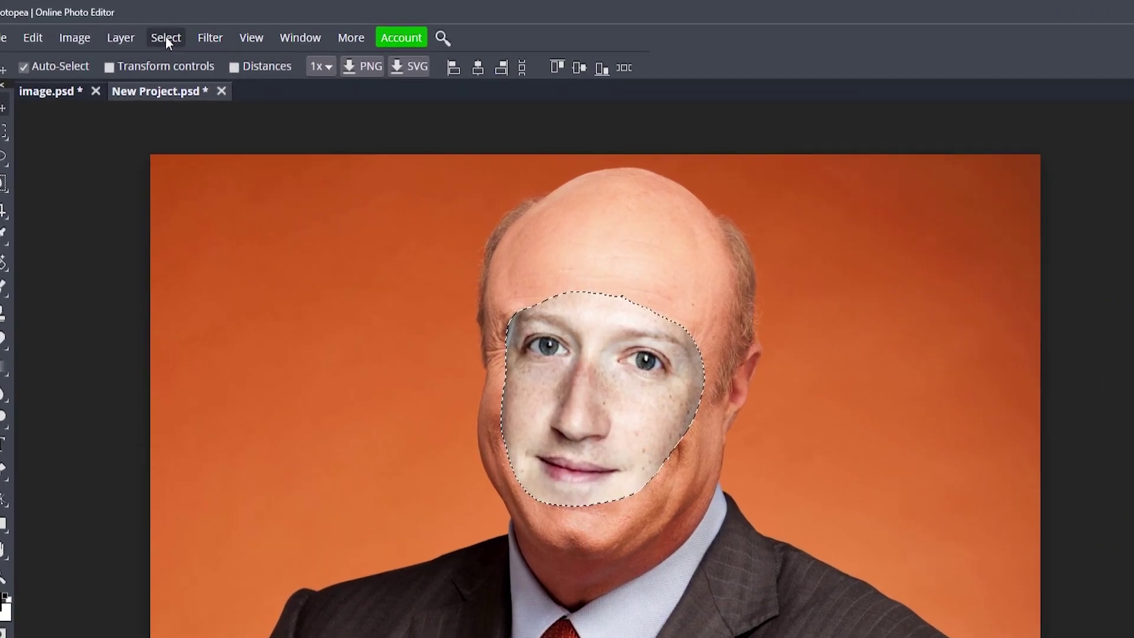
pyautogui.click(145, 33)
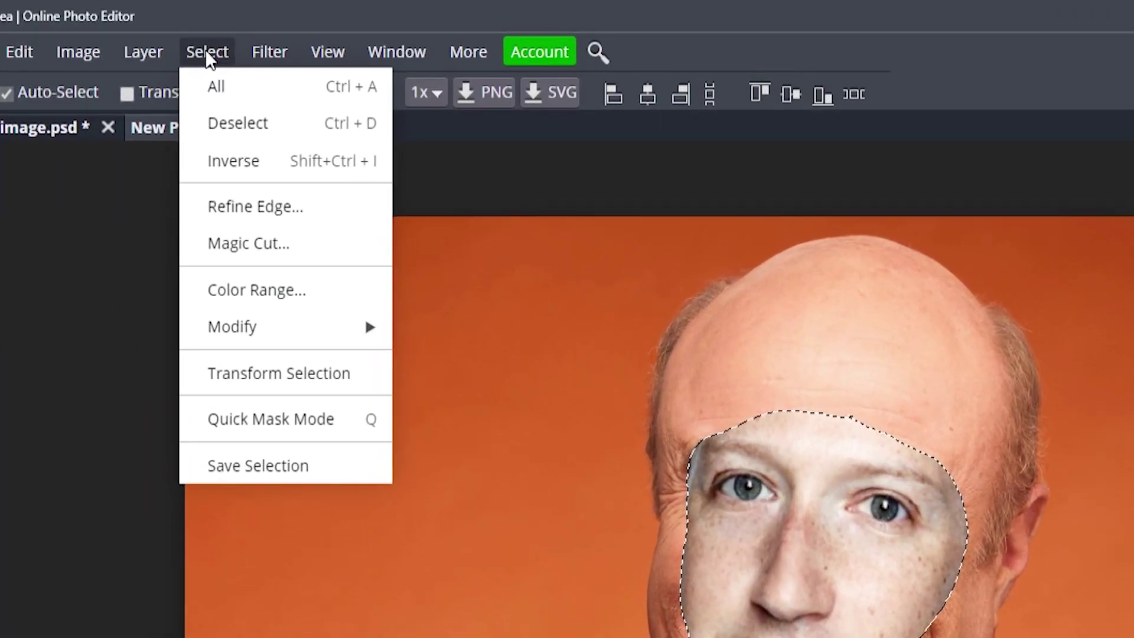
pyautogui.click(293, 171)
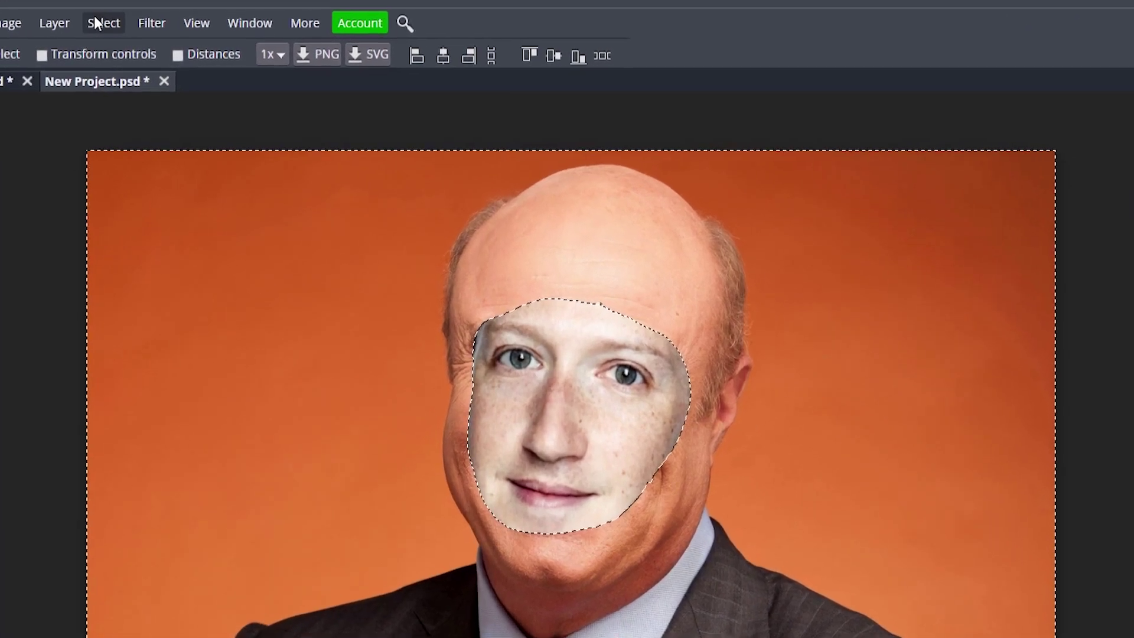
pyautogui.click(144, 30)
pyautogui.moveTo(166, 181)
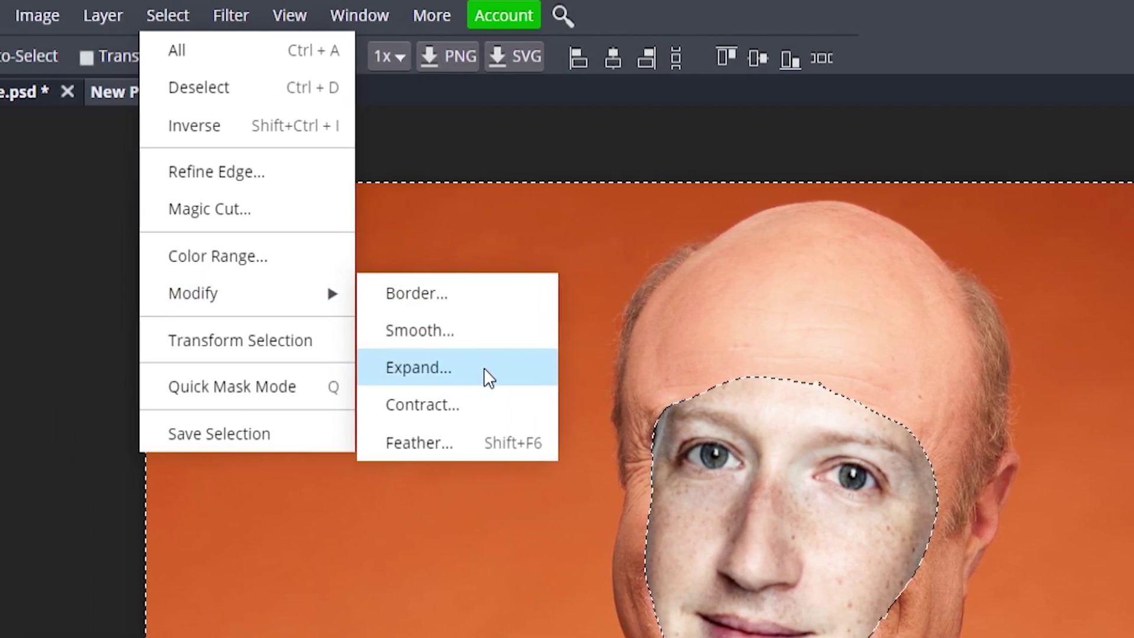
pyautogui.click(378, 370)
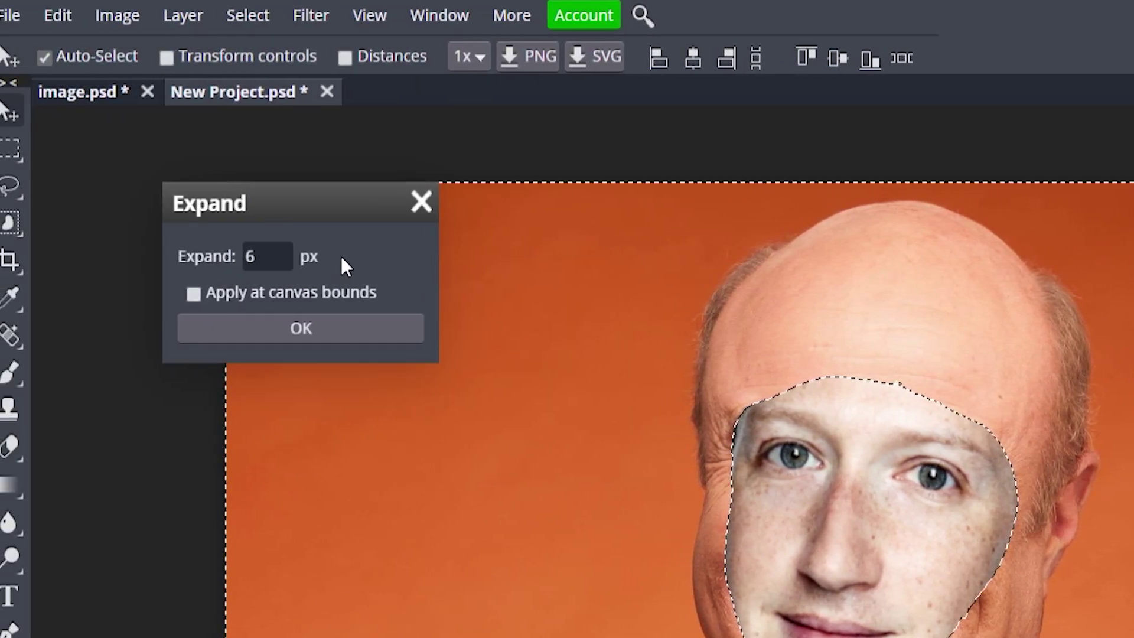
pyautogui.click(311, 325)
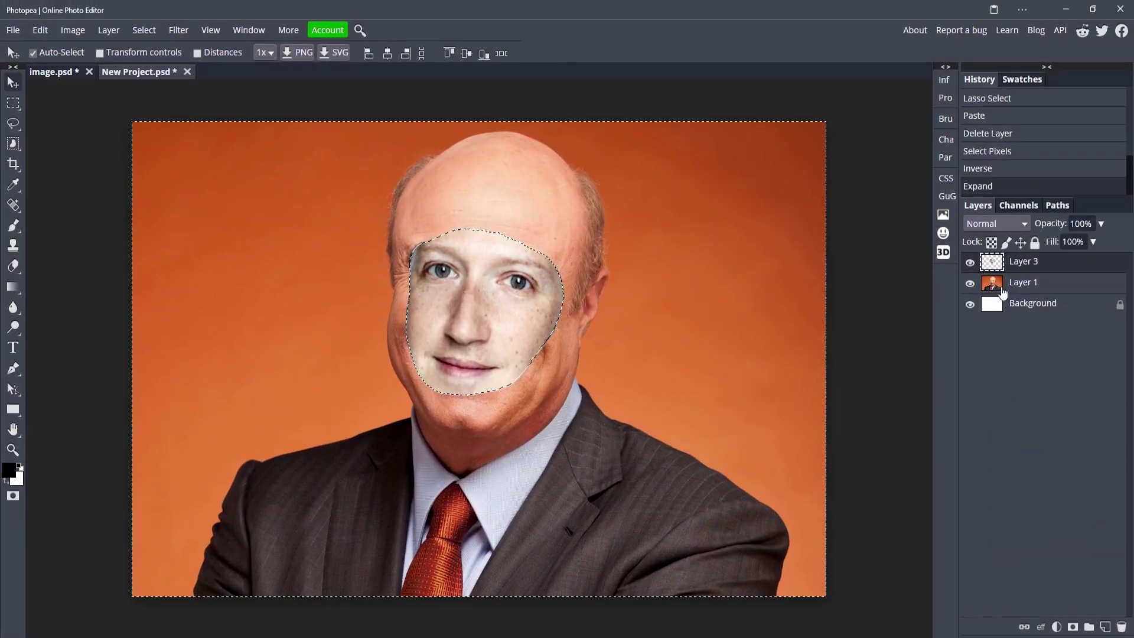
# Load Layer 3's pixels as a selection, clear that area on Layer 1, and toggle Layer 3 to check the hole
pyautogui.rightClick(1044, 267)
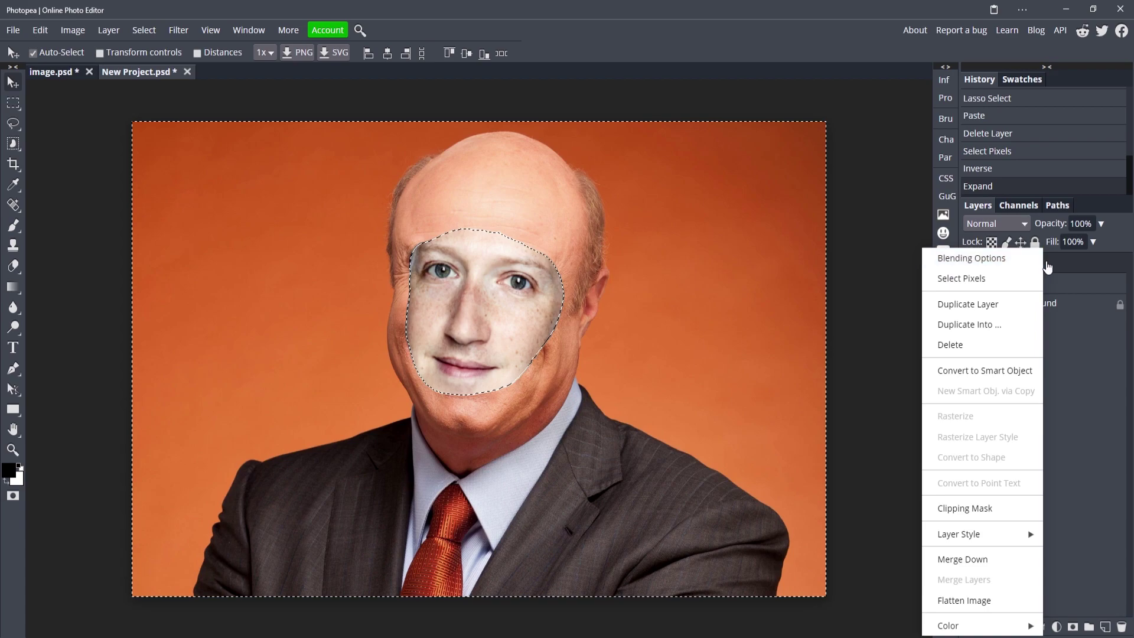
pyautogui.click(991, 278)
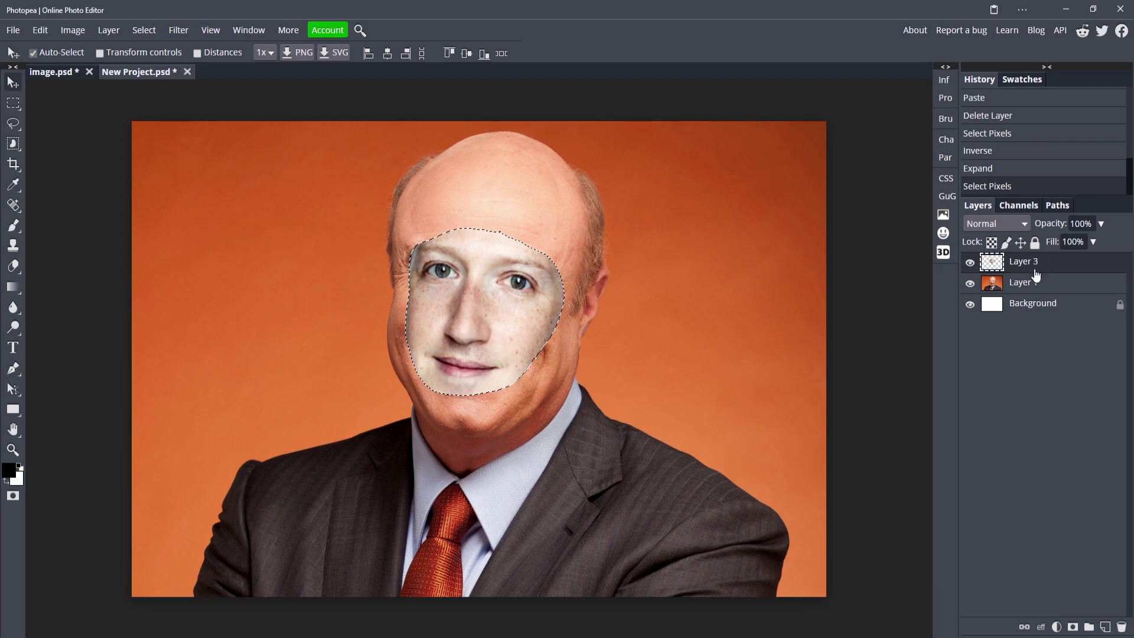
pyautogui.click(1024, 290)
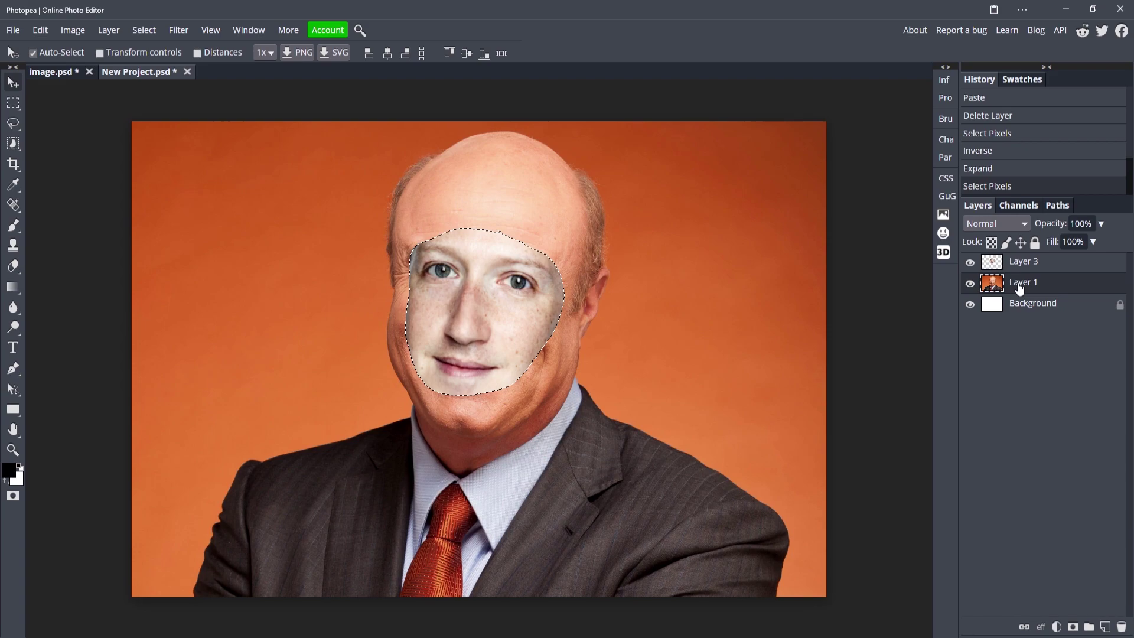
pyautogui.click(970, 262)
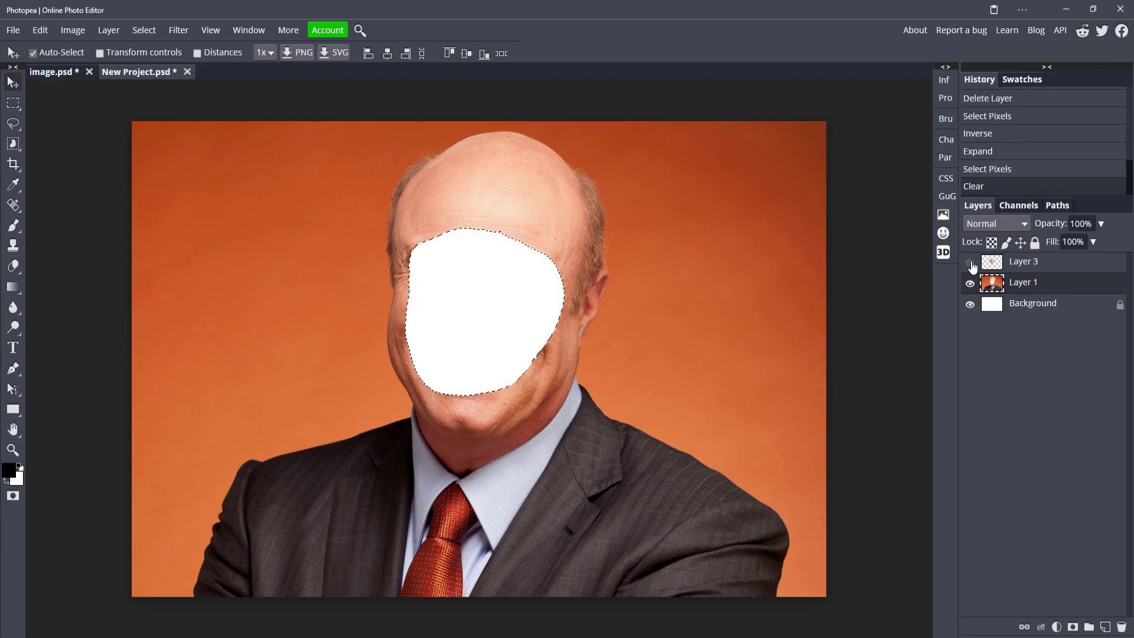
pyautogui.click(970, 262)
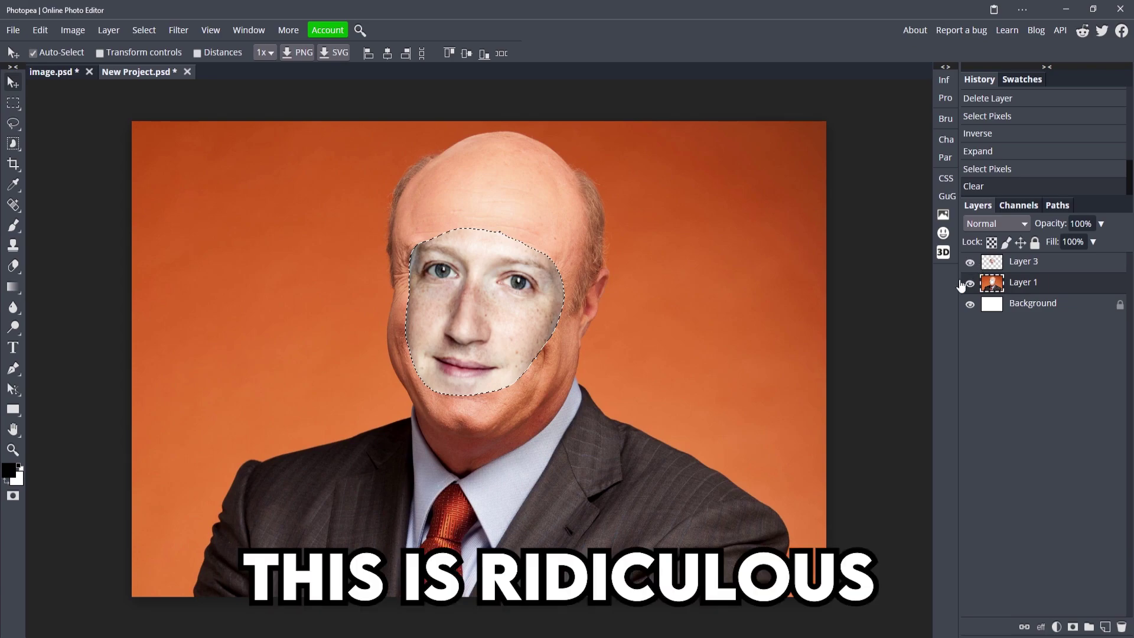
# Switch the active layer back and forth between Layer 3 and Layer 1, ending on Layer 1
pyautogui.click(1051, 266)
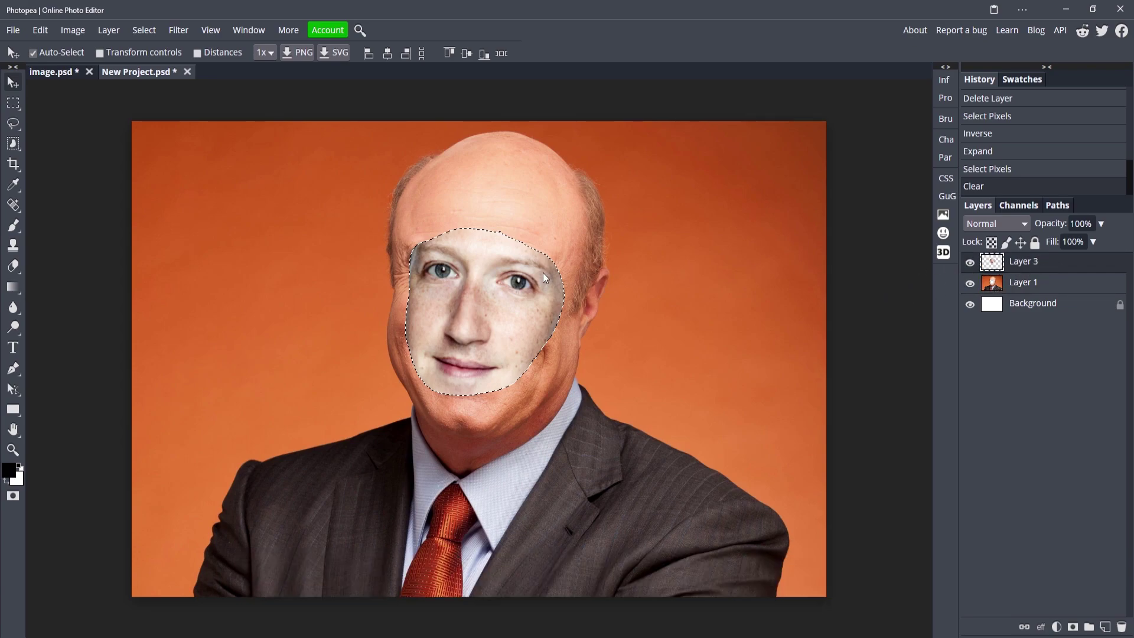
pyautogui.click(1043, 287)
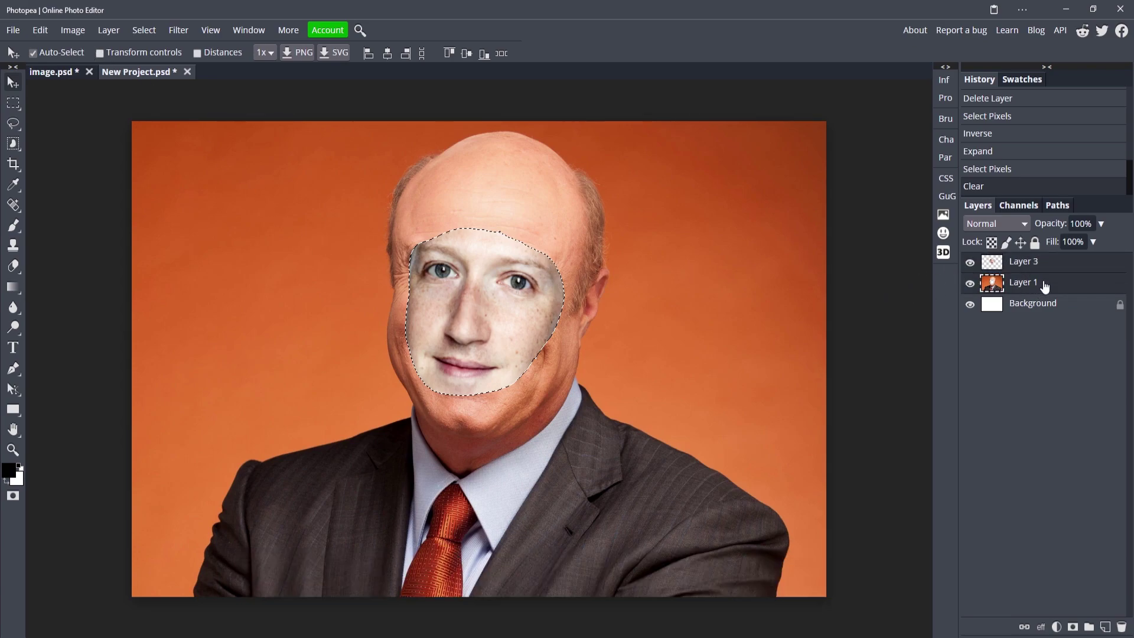
pyautogui.click(1039, 268)
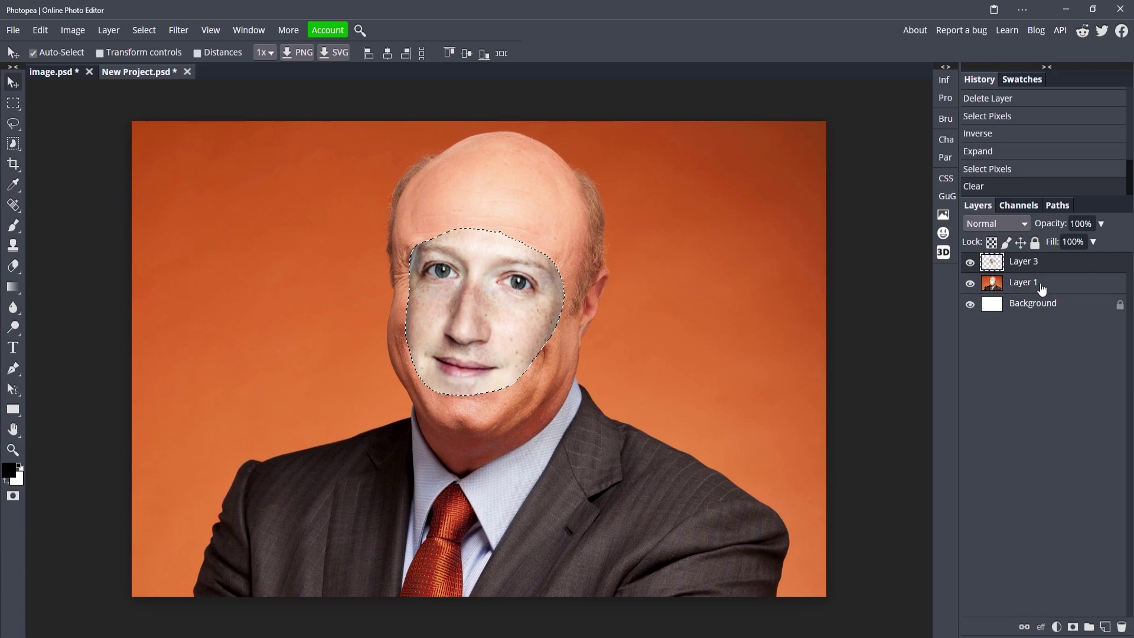
pyautogui.click(1042, 290)
pyautogui.click(1030, 269)
pyautogui.click(1046, 292)
pyautogui.click(1020, 267)
pyautogui.click(1033, 284)
pyautogui.click(40, 30)
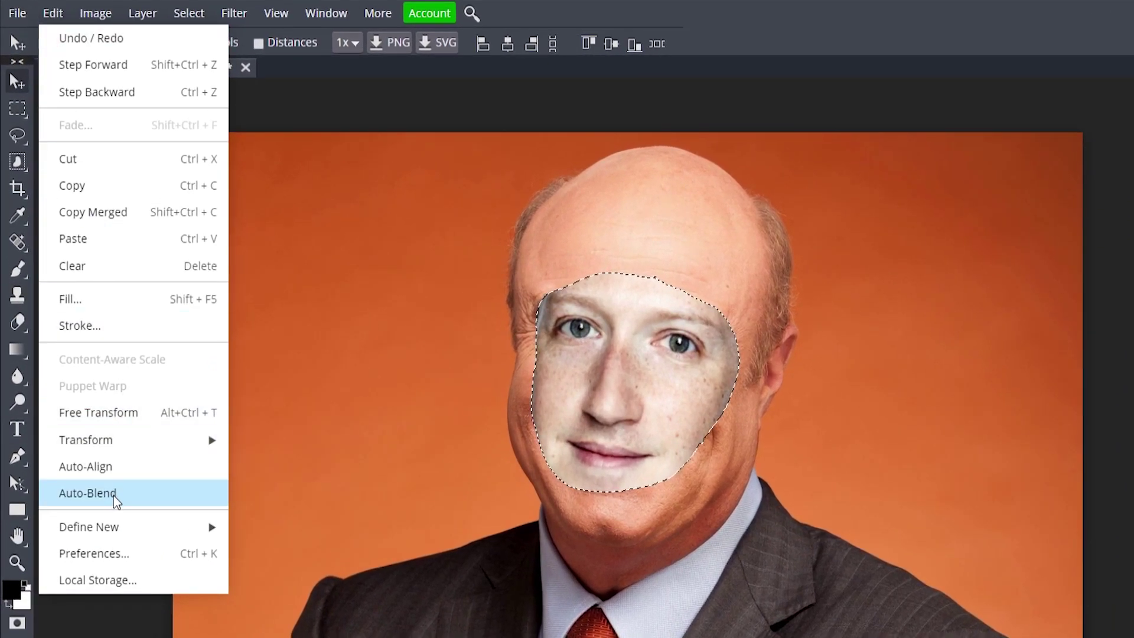
# Auto-Blend the new face into the head, deselect with Ctrl+D, and zoom in and out to inspect it
pyautogui.click(205, 500)
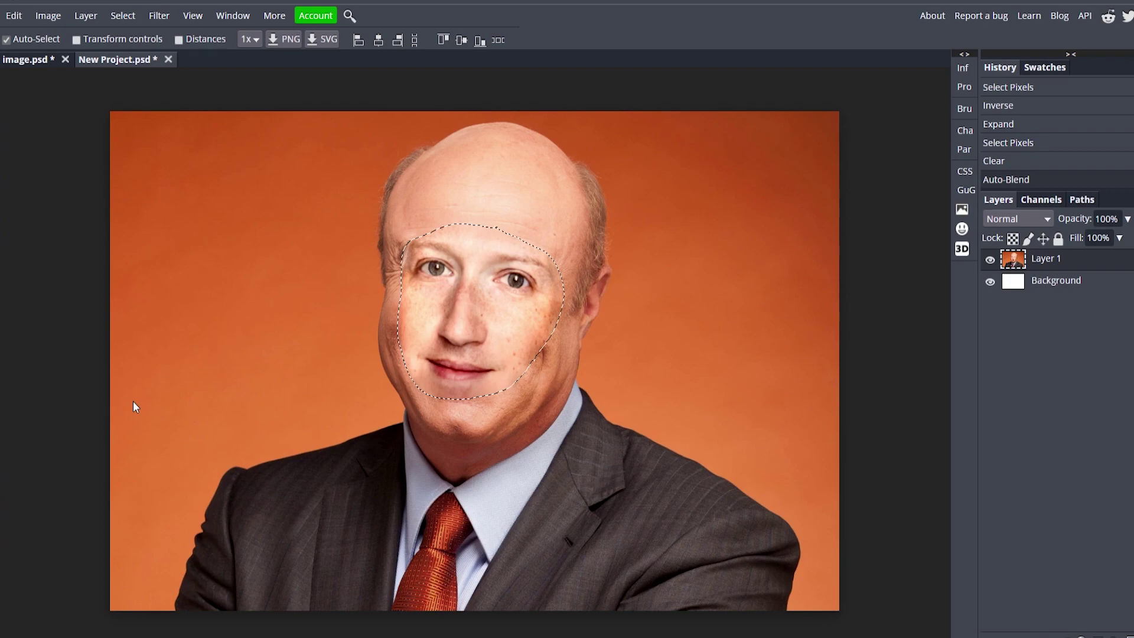
pyautogui.hotkey('ctrl', 'd')
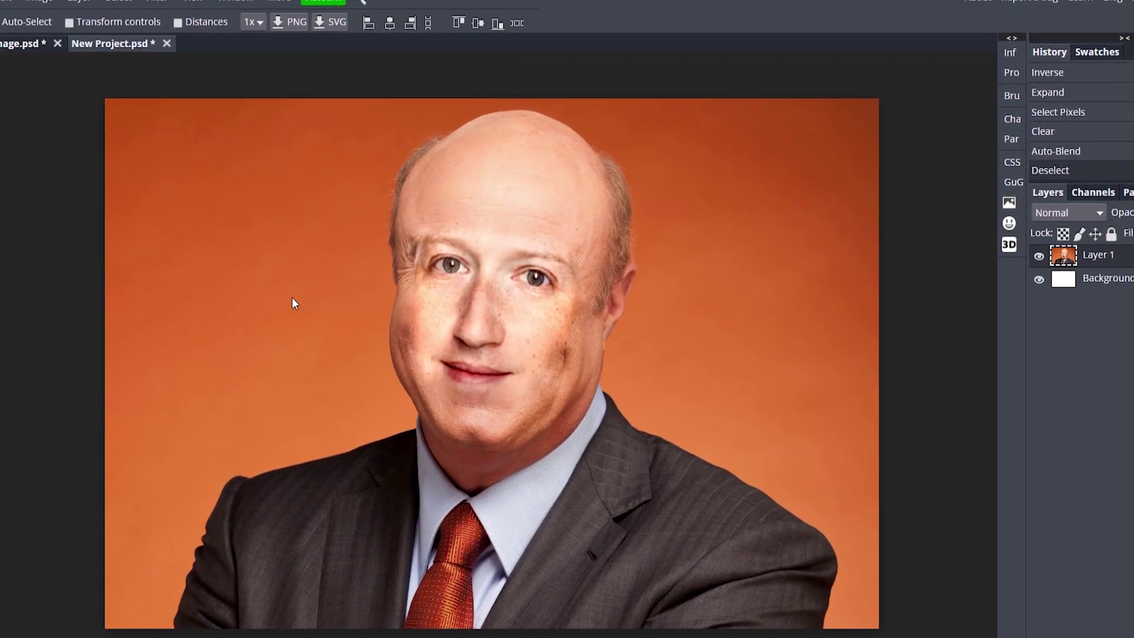
pyautogui.press('z')
pyautogui.click(375, 230)
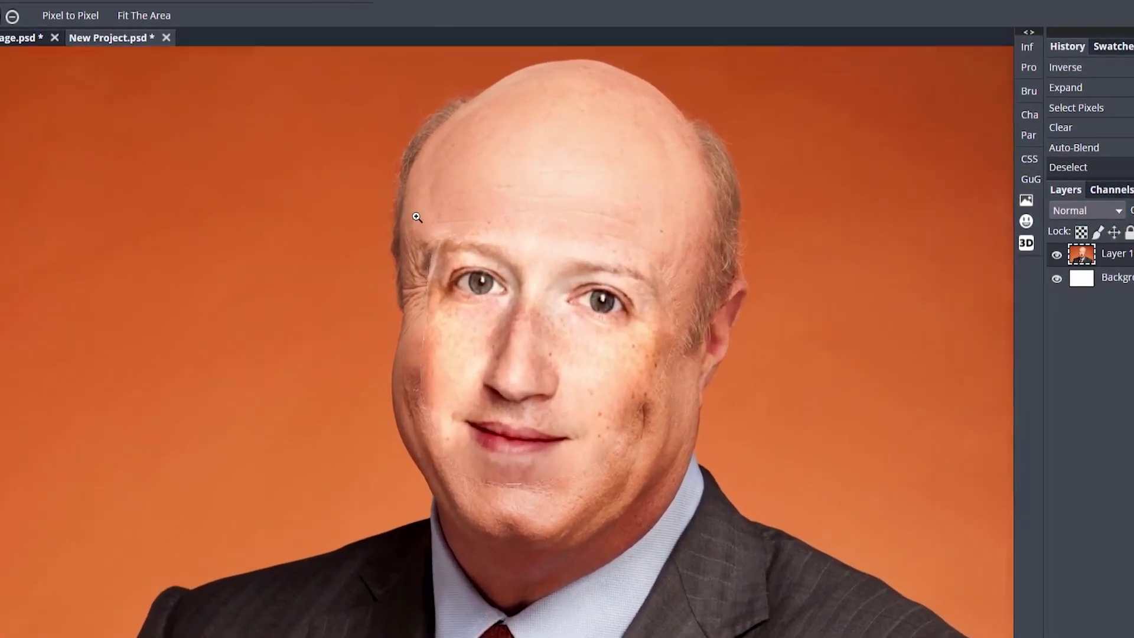
pyautogui.moveTo(417, 217); pyautogui.dragTo(451, 218)
pyautogui.moveTo(590, 296)
pyautogui.mouseDown()
pyautogui.moveTo(541, 291)
pyautogui.moveTo(534, 300)
pyautogui.moveTo(575, 309)
pyautogui.mouseUp()
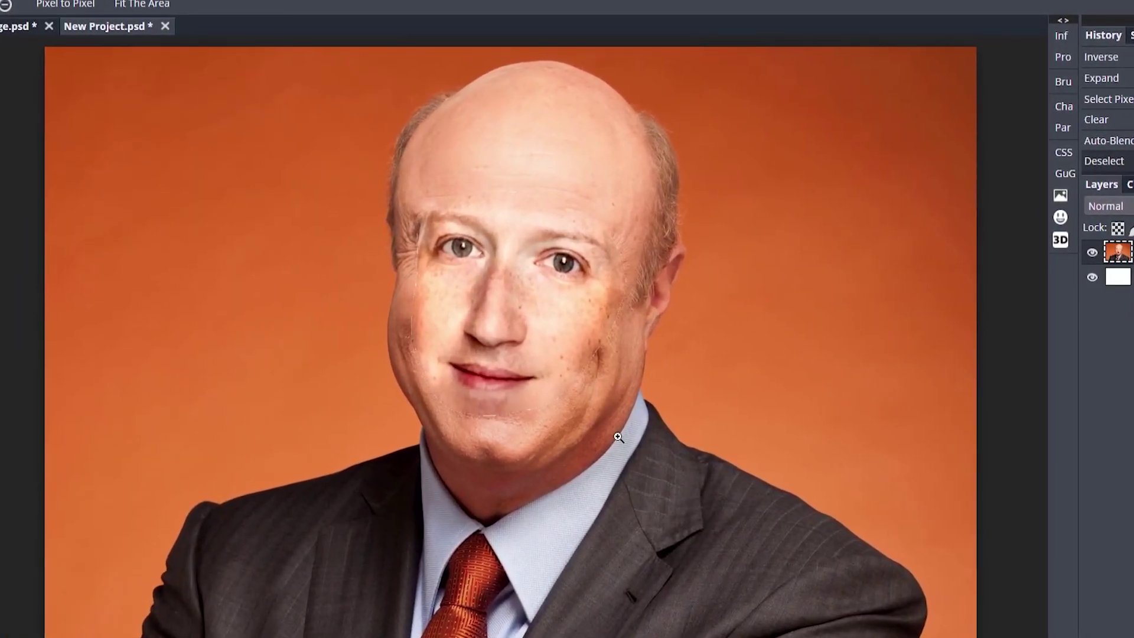
pyautogui.moveTo(618, 436); pyautogui.dragTo(610, 437)
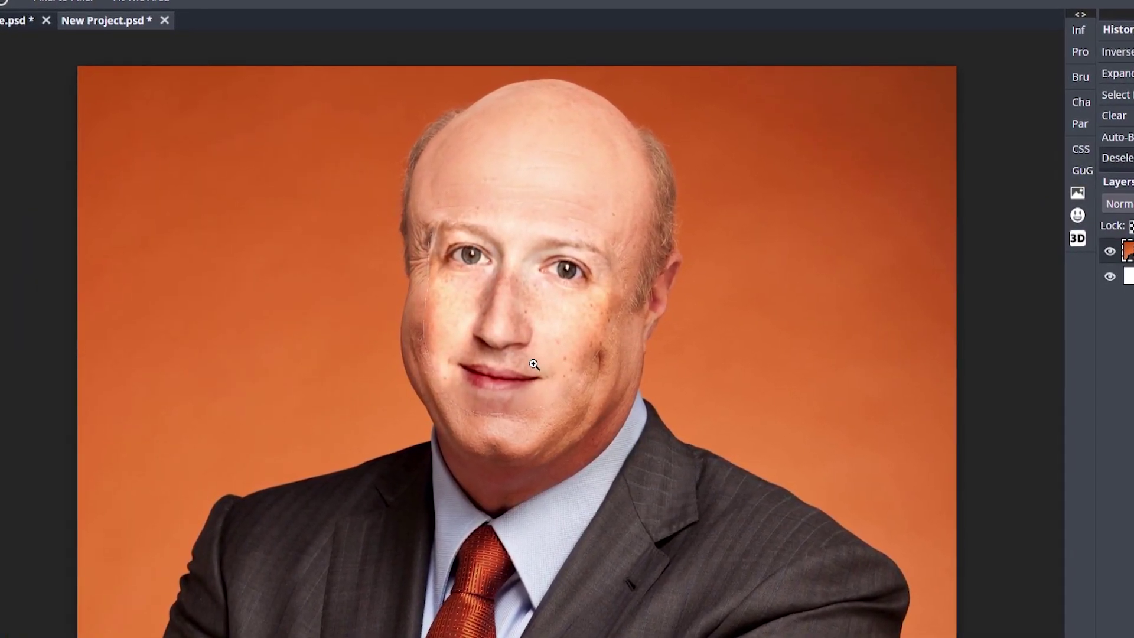
pyautogui.click(1131, 276)
pyautogui.click(1133, 276)
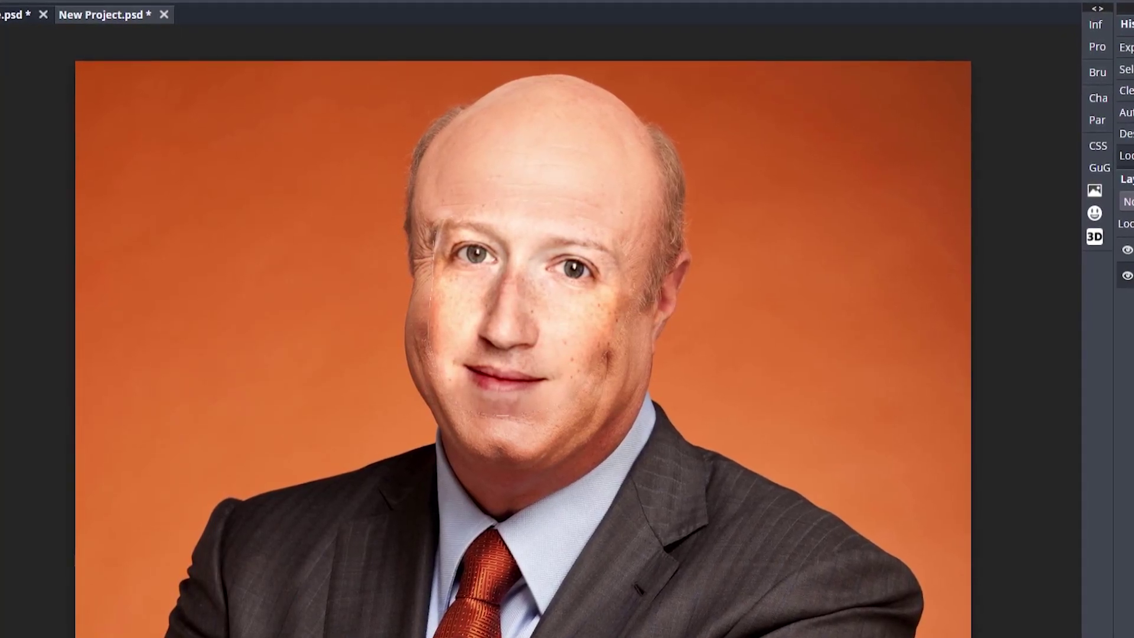